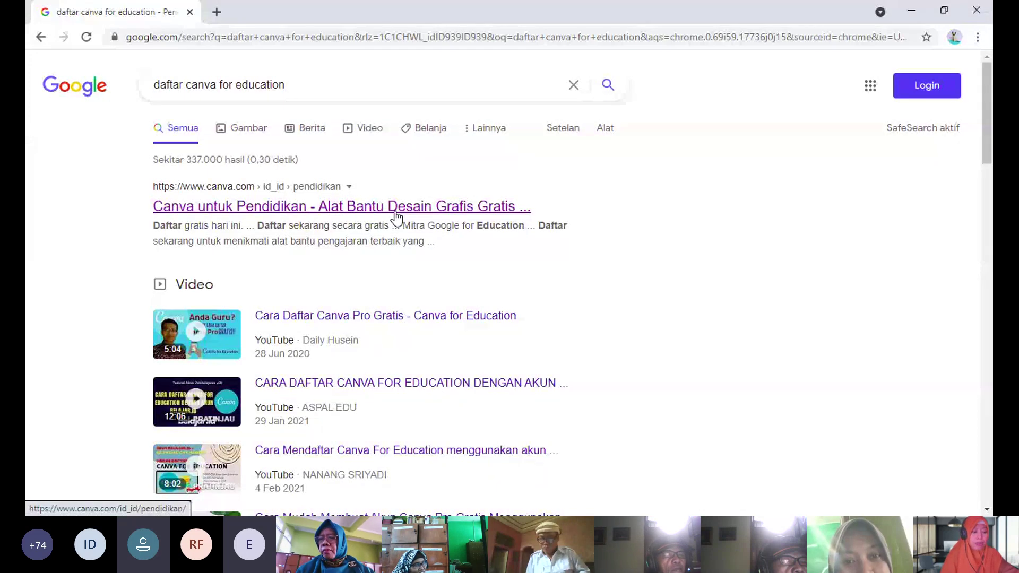
# - Open the Canva untuk Pendidikan search result, retrying after the error, and start the free signup
pyautogui.click(396, 212)
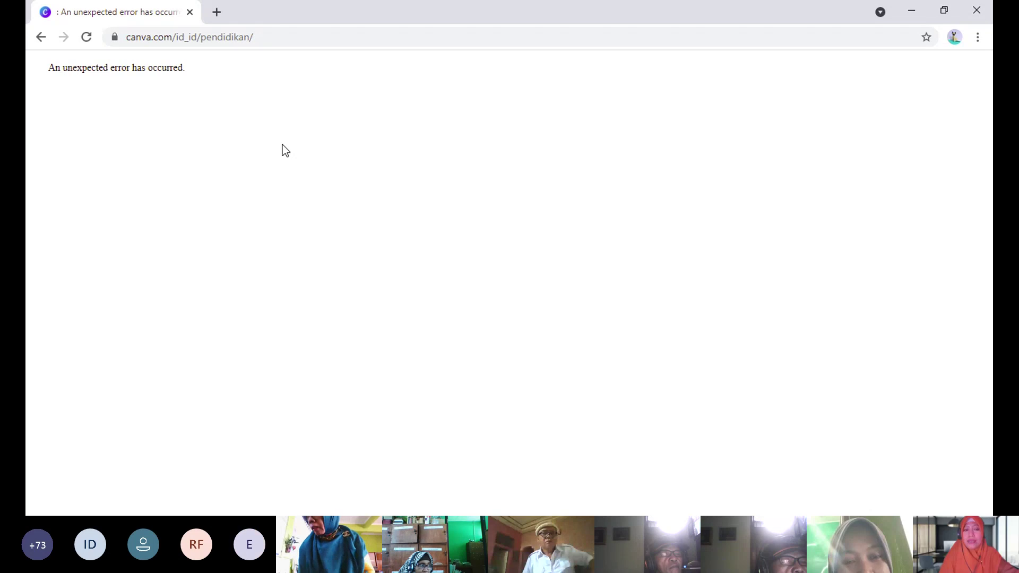
pyautogui.click(40, 37)
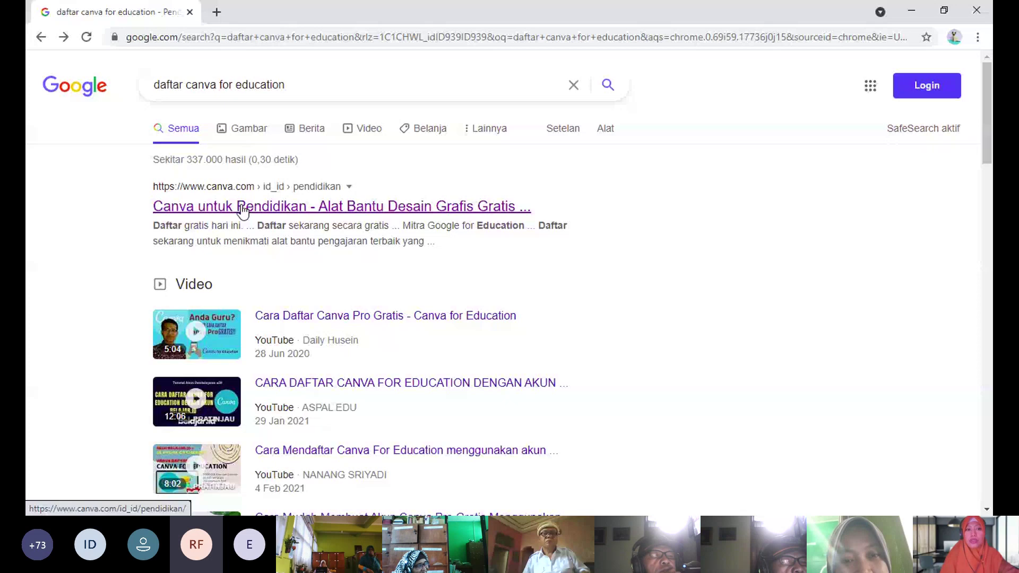
pyautogui.click(243, 209)
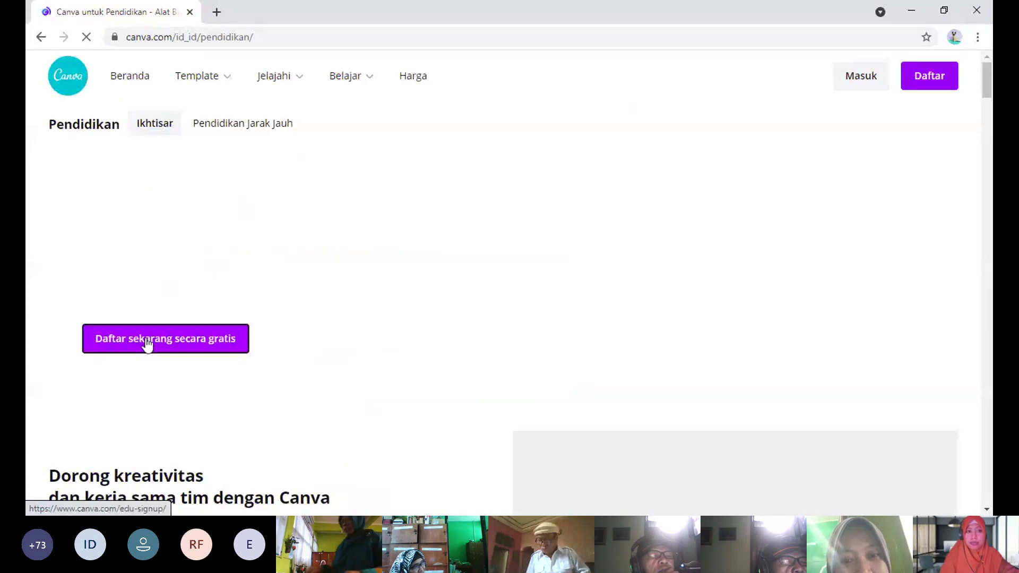
pyautogui.click(147, 343)
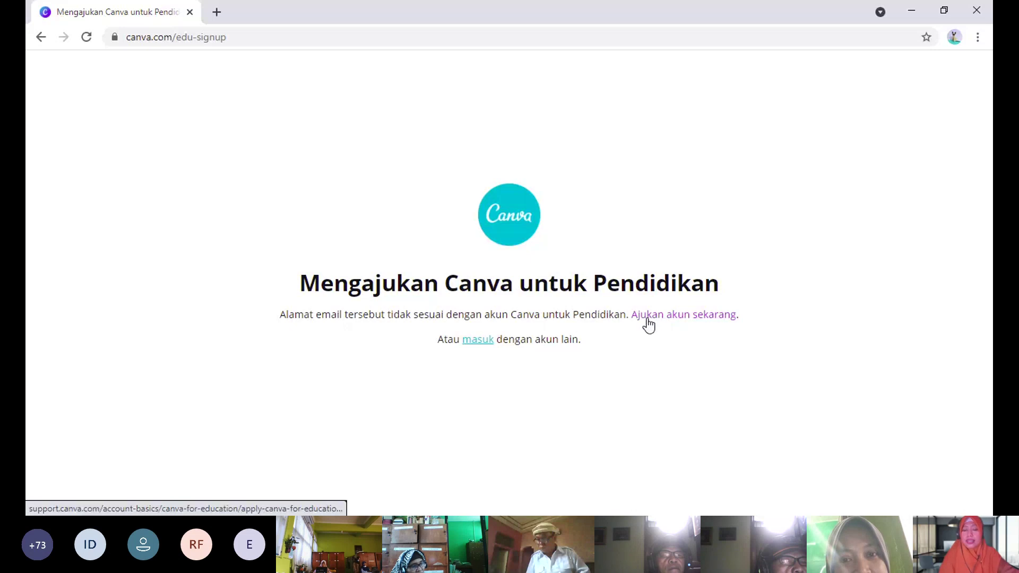
# - Go to the education account application page and scroll down to the application form
pyautogui.click(711, 320)
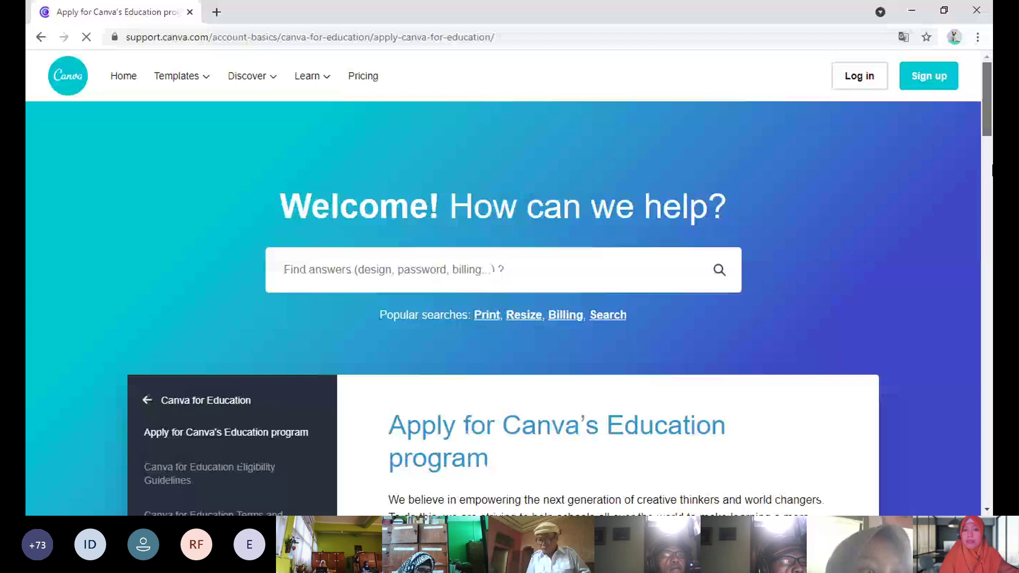
pyautogui.scroll(-7, 990, 162)
pyautogui.moveTo(990, 157); pyautogui.dragTo(990, 203)
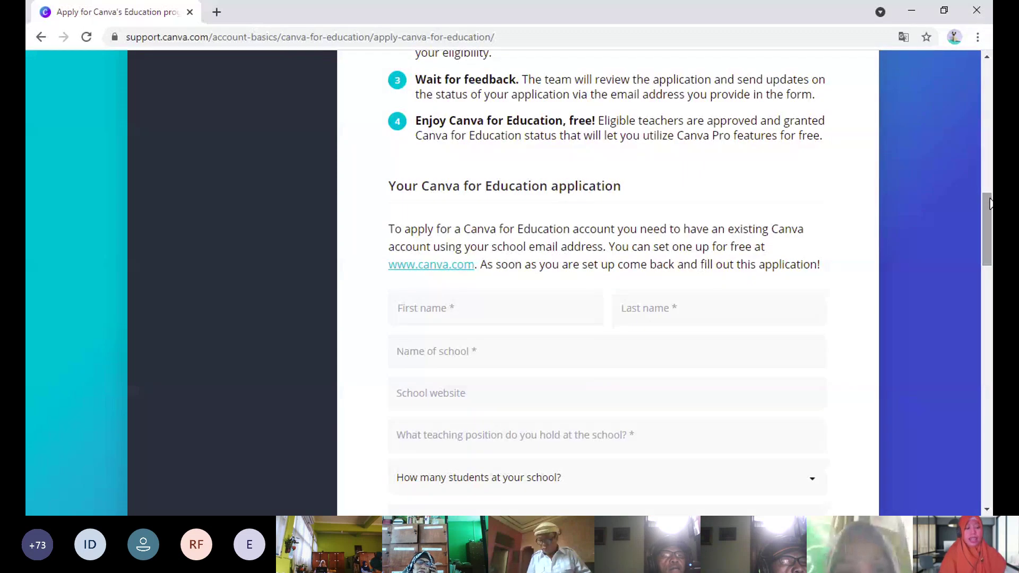
pyautogui.click(519, 311)
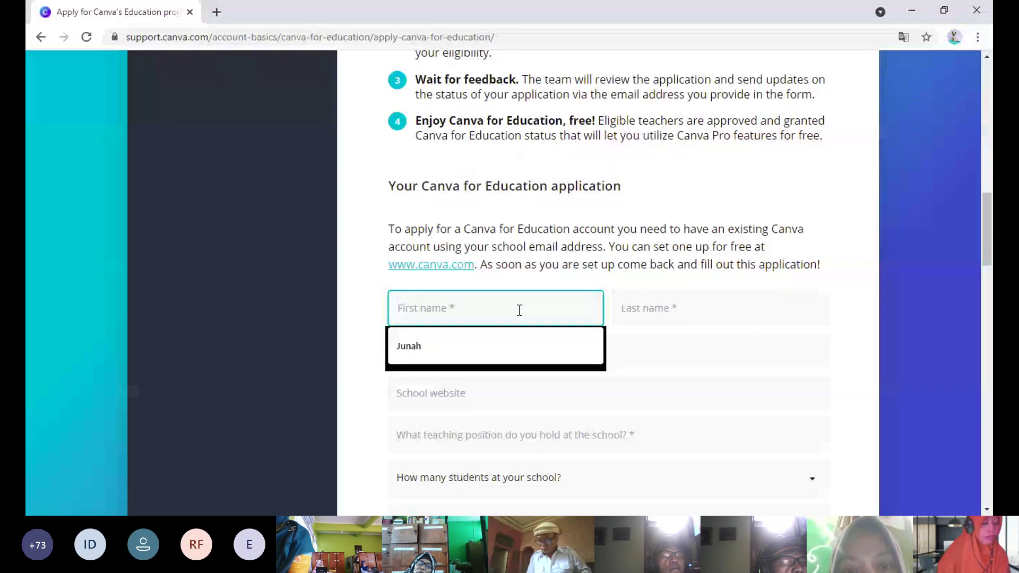
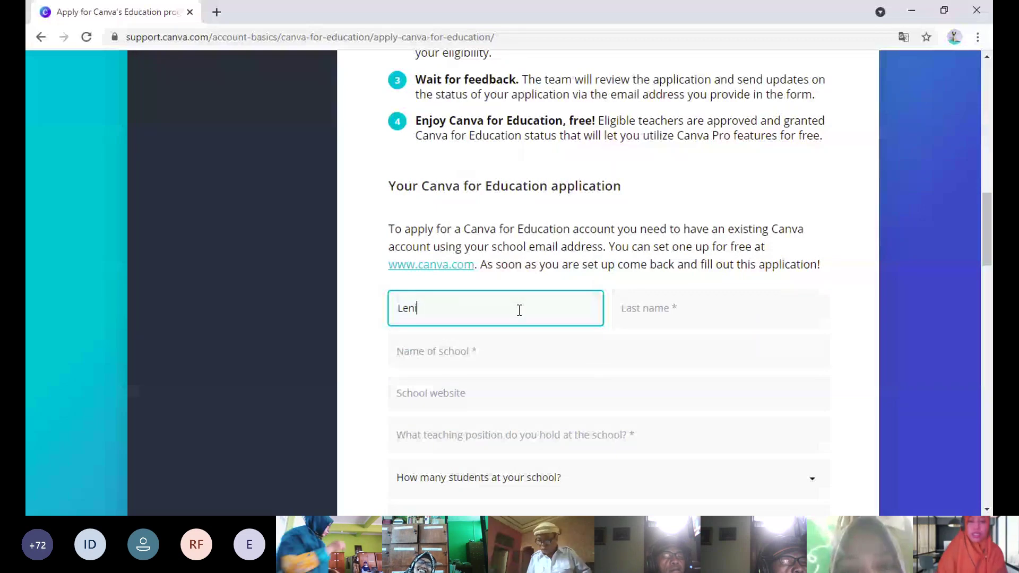
# - Enter the applicant's first and last name and the school name SMAN 2 Cileungsi
pyautogui.click(719, 307)
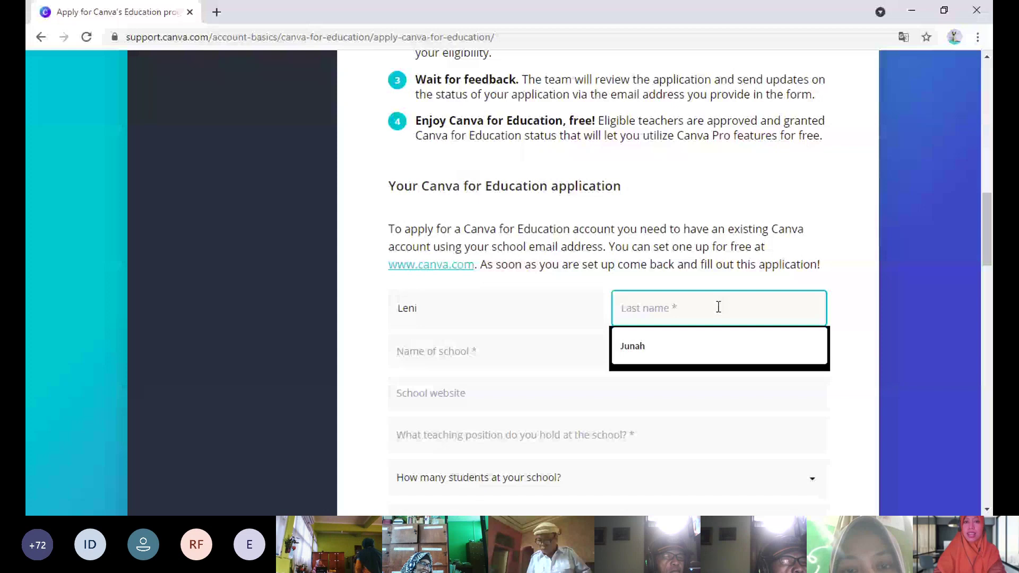
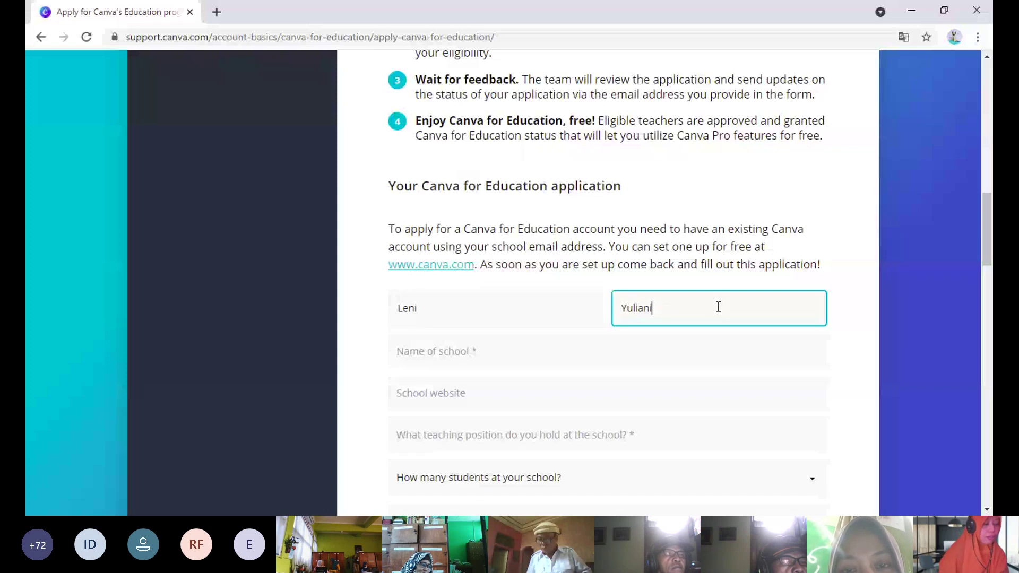
pyautogui.click(495, 353)
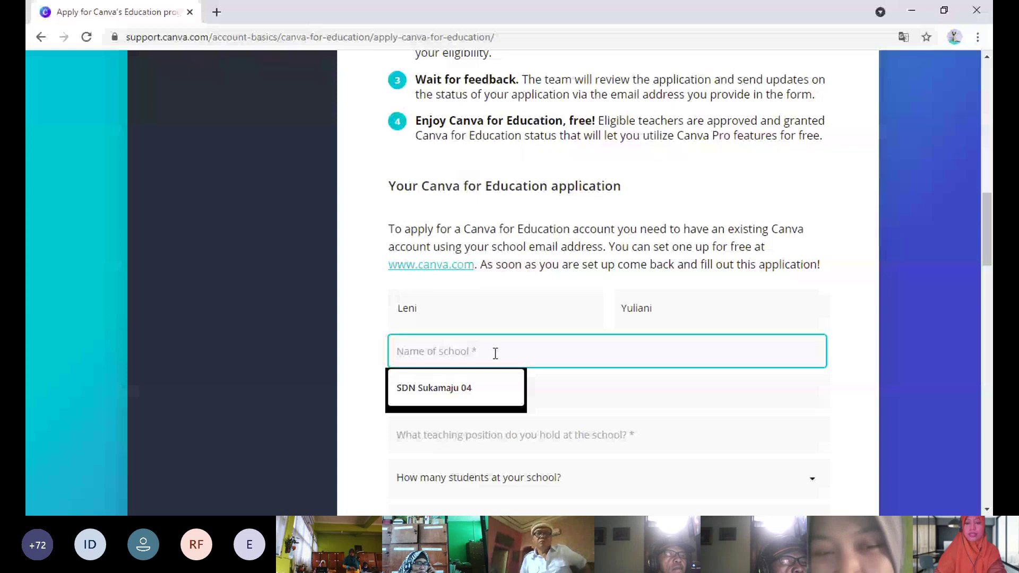
pyautogui.write('SMAN 2 C')
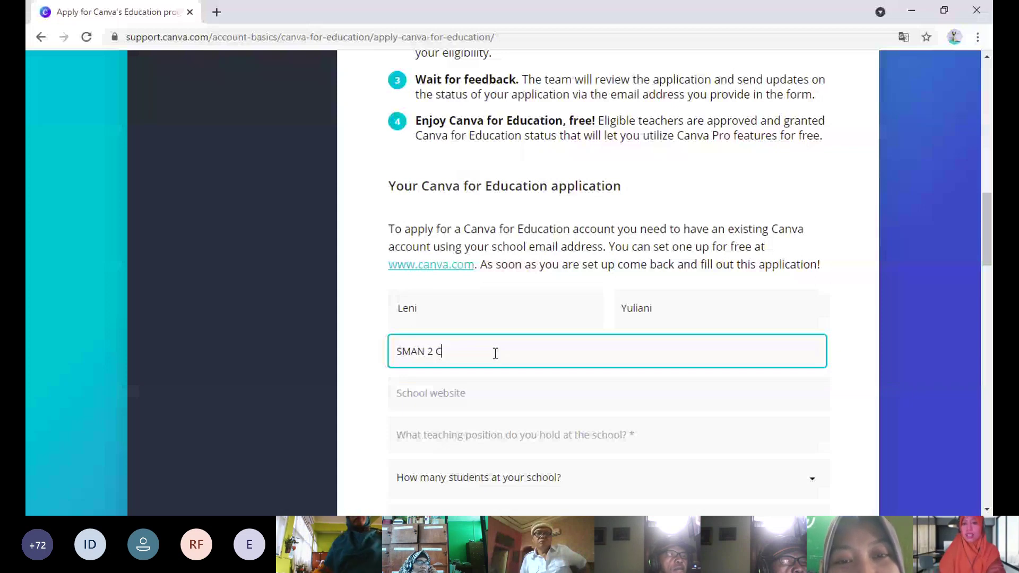
pyautogui.write('ileungs')
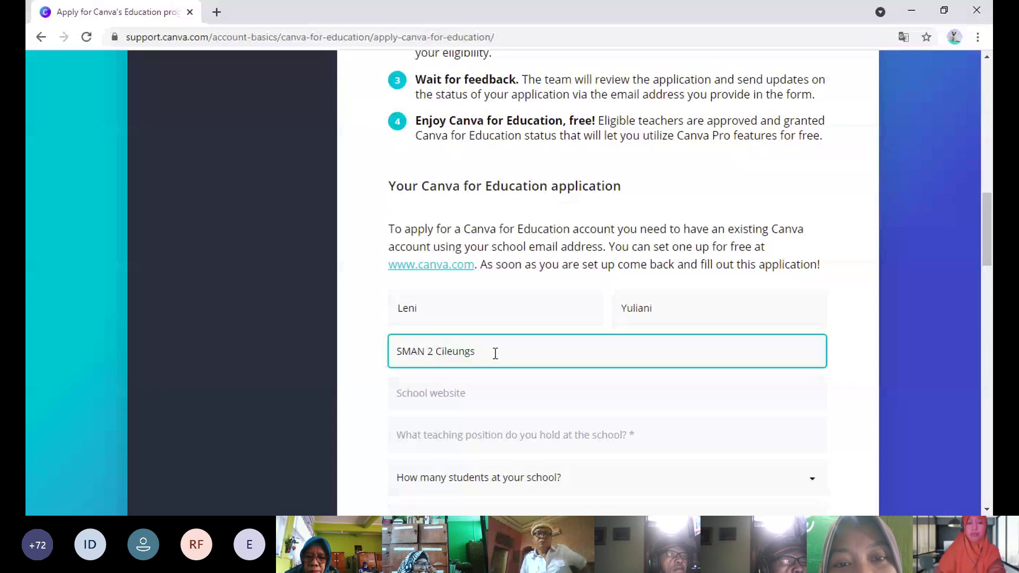
pyautogui.write('i')
# - Enter Biology Teacher as the teaching position
pyautogui.scroll(-3, 987, 255)
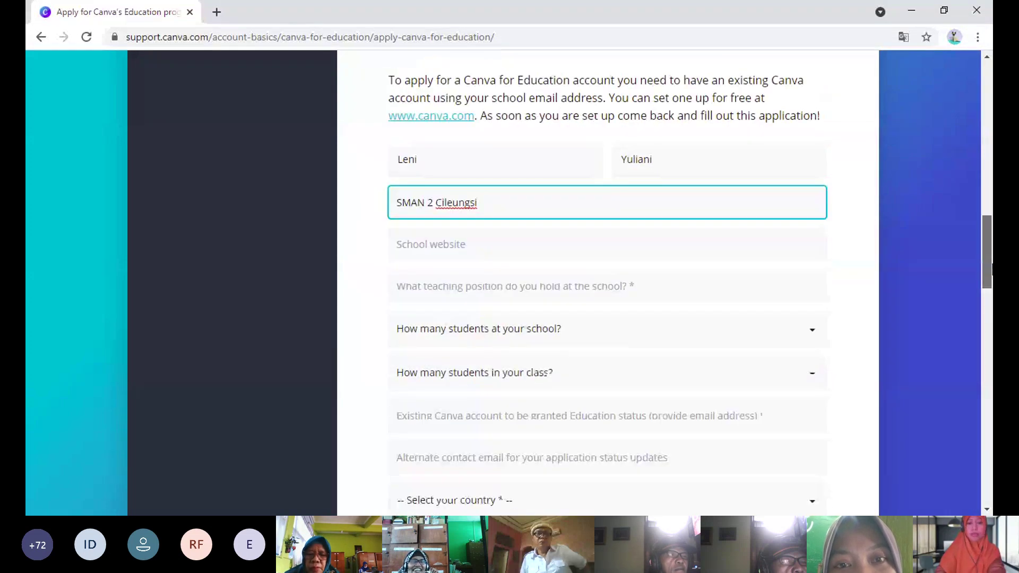
pyautogui.scroll(-2, 991, 268)
pyautogui.click(647, 191)
pyautogui.write('Biolo')
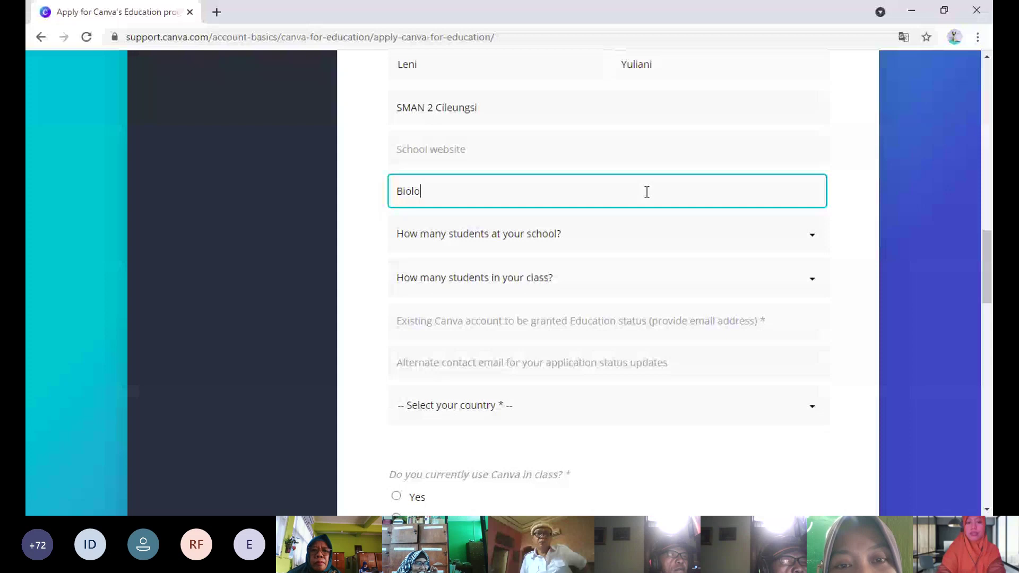
pyautogui.write('gy Teacher')
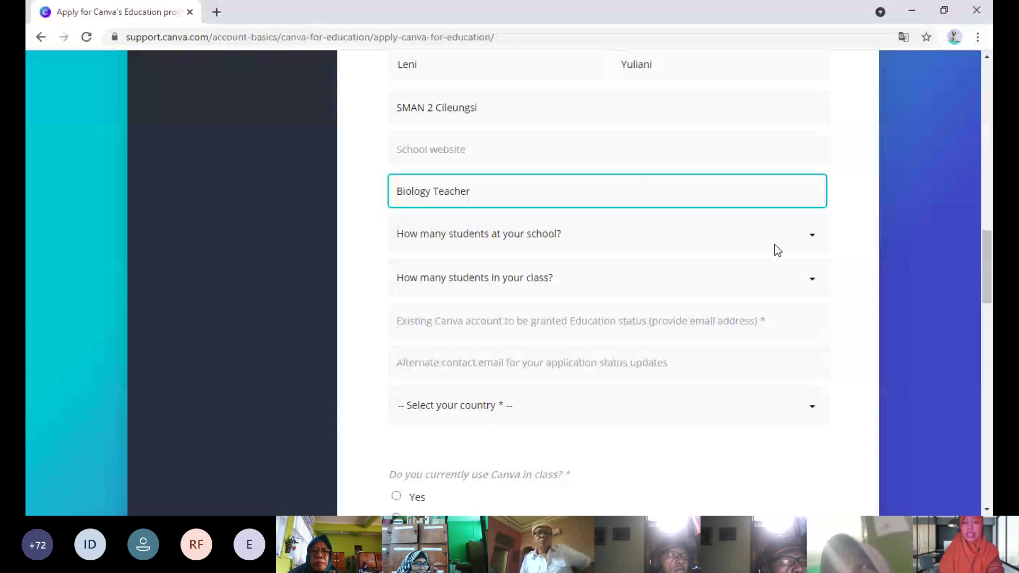
pyautogui.click(791, 247)
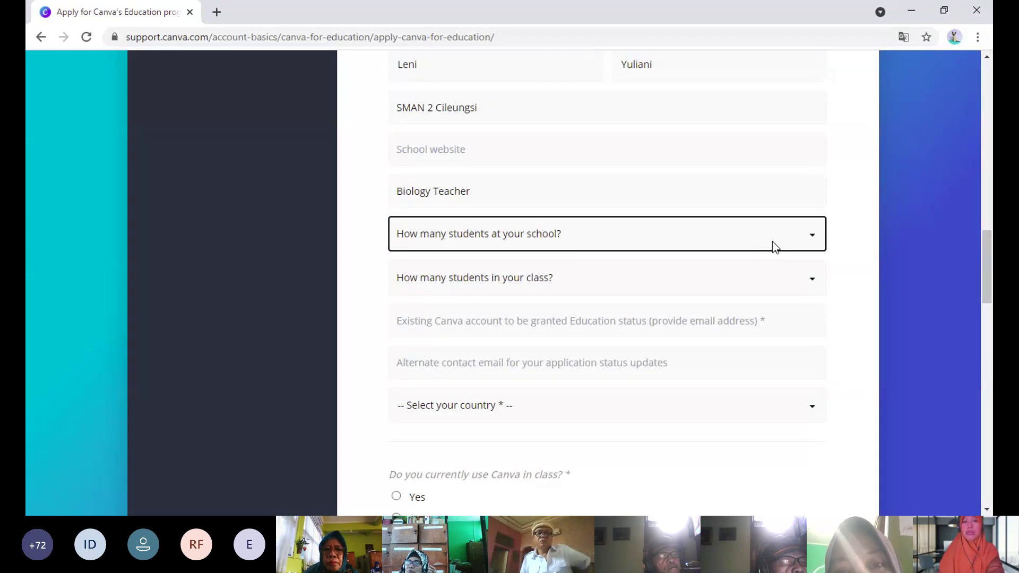
# - Choose 500 - 1,999 students at the school and 30 - 50 students in the class
pyautogui.click(460, 333)
pyautogui.scroll(-2, 461, 333)
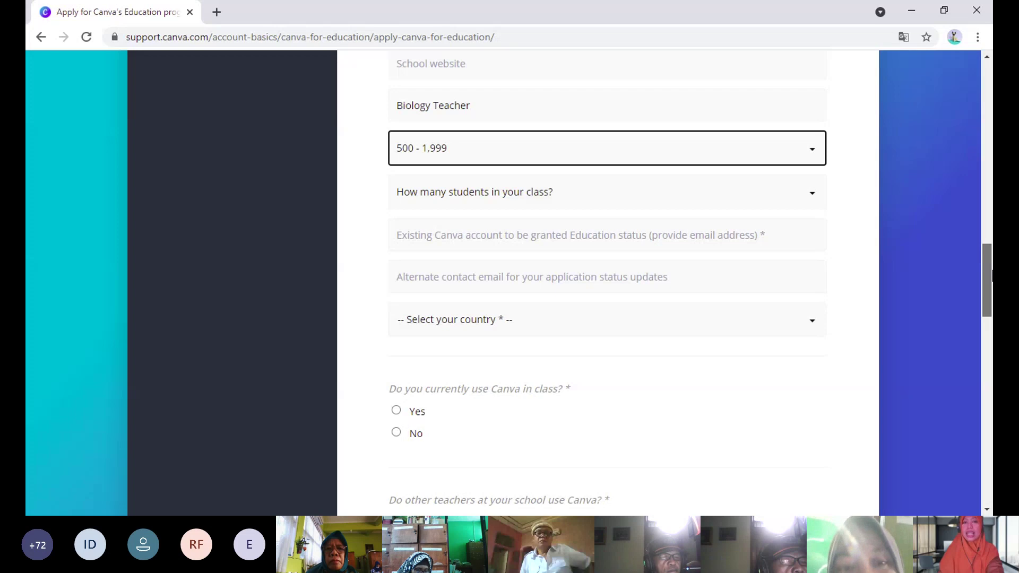
pyautogui.scroll(-1, 757, 171)
pyautogui.click(758, 172)
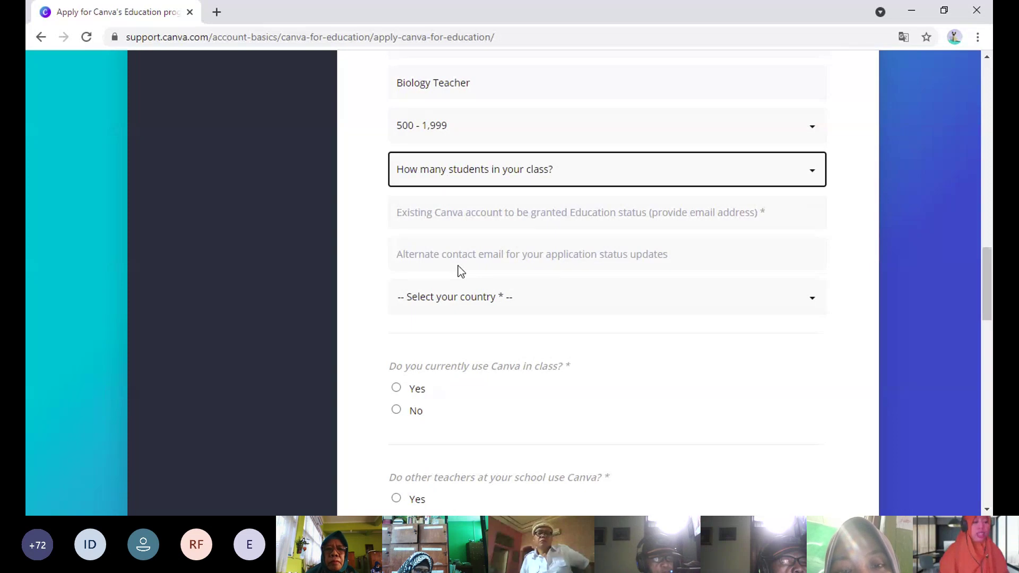
pyautogui.click(444, 291)
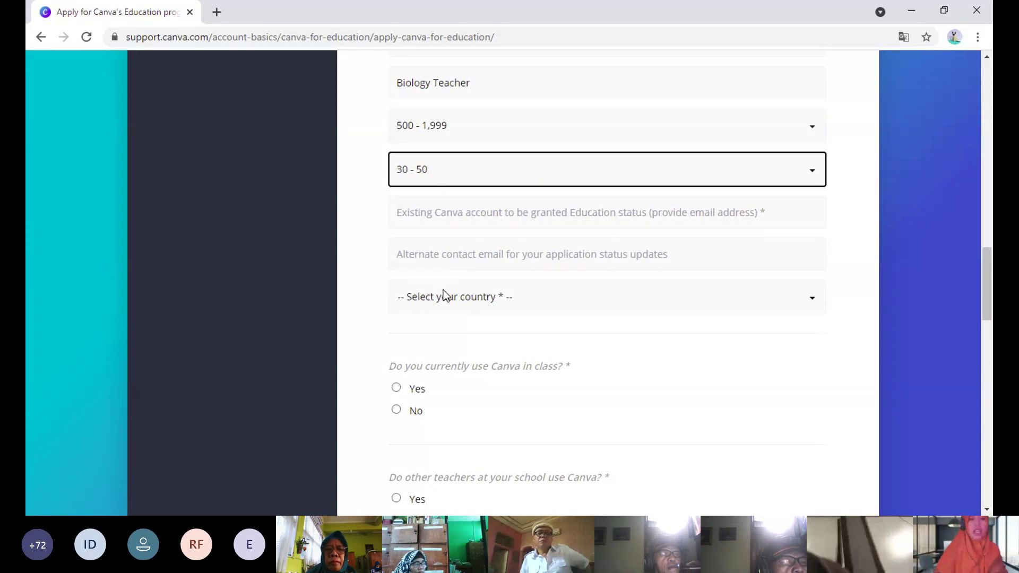
# - Enter the applicant's school email for the existing Canva account and set country to Indonesia
pyautogui.click(605, 211)
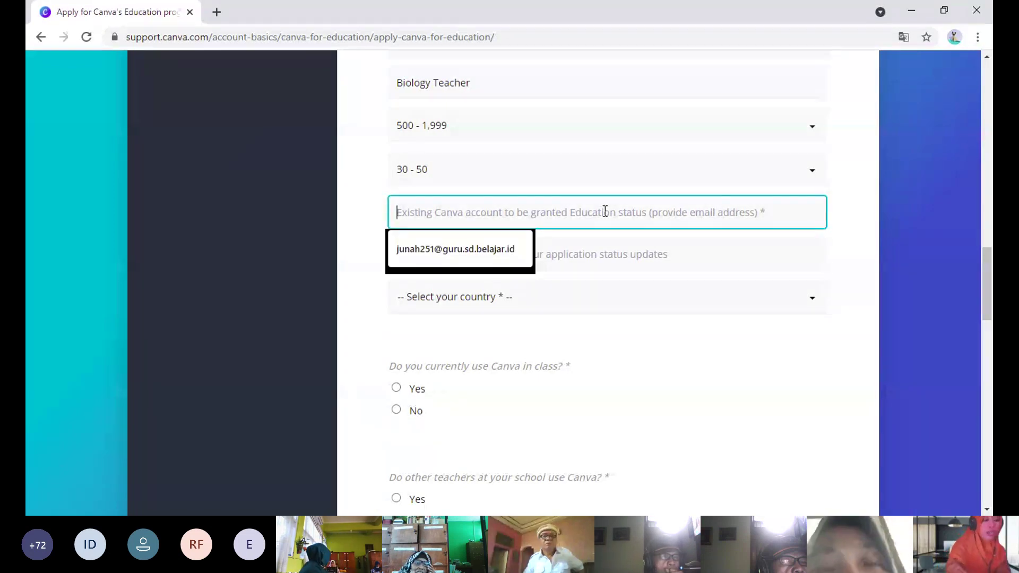
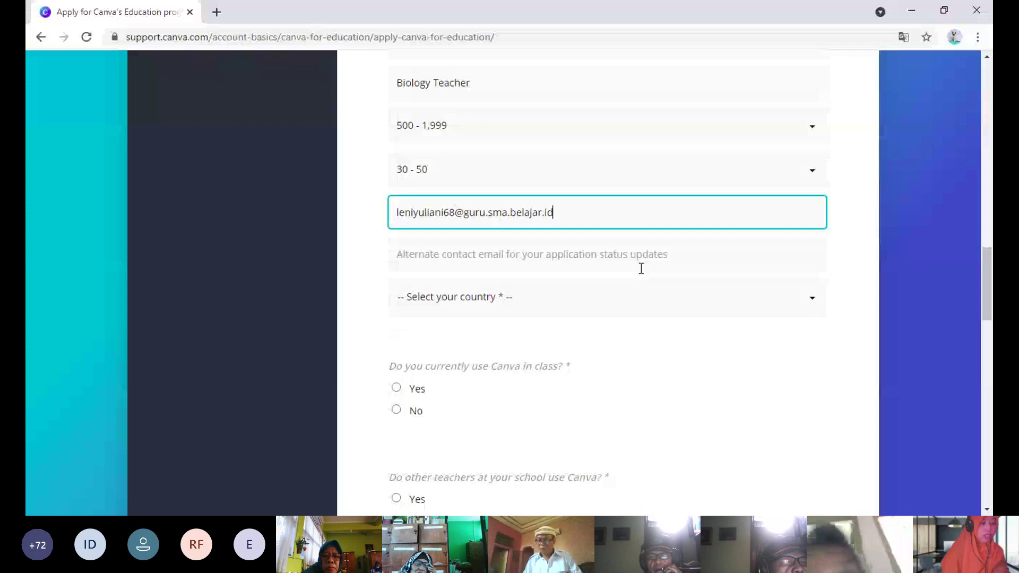
pyautogui.click(733, 307)
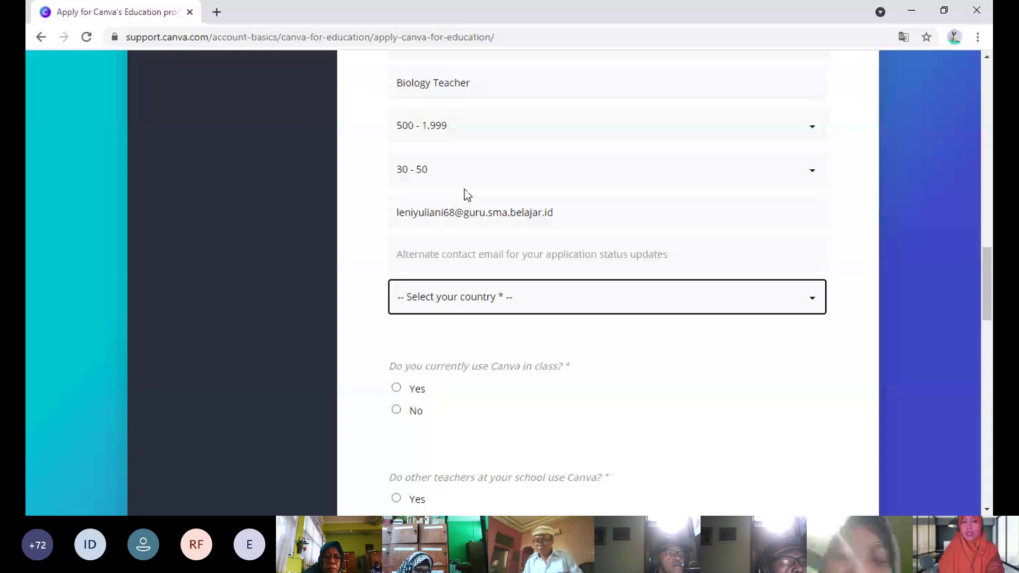
pyautogui.write('Indonesia')
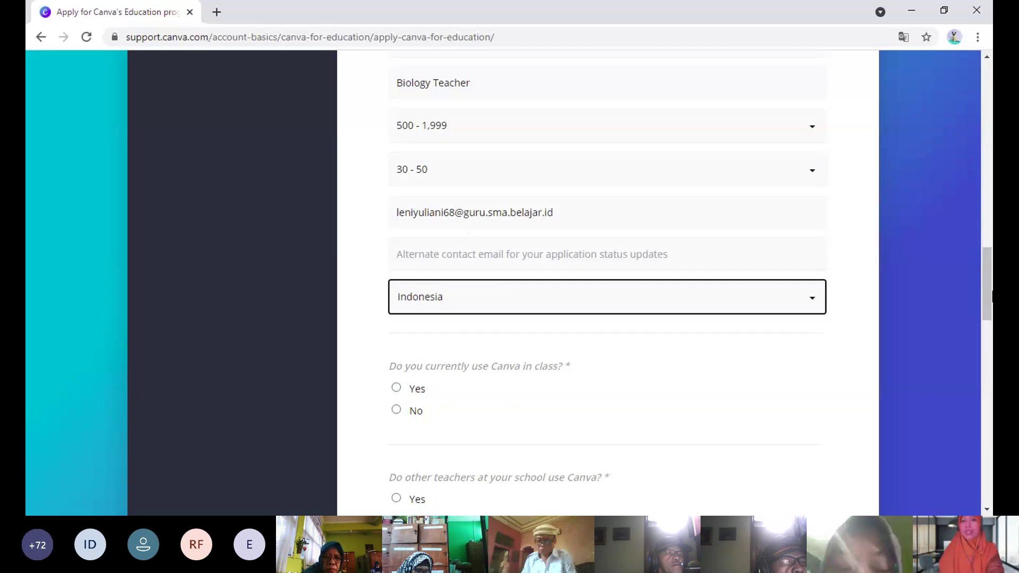
pyautogui.scroll(1, 608, 286)
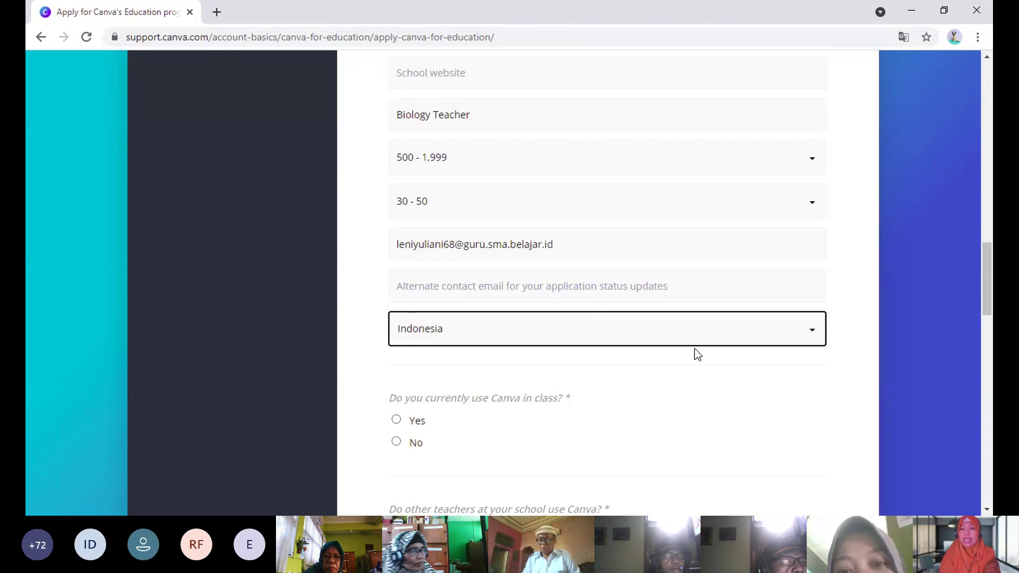
# - Answer Yes to using Canva in class and to other teachers using Canva
pyautogui.scroll(-3, 467, 228)
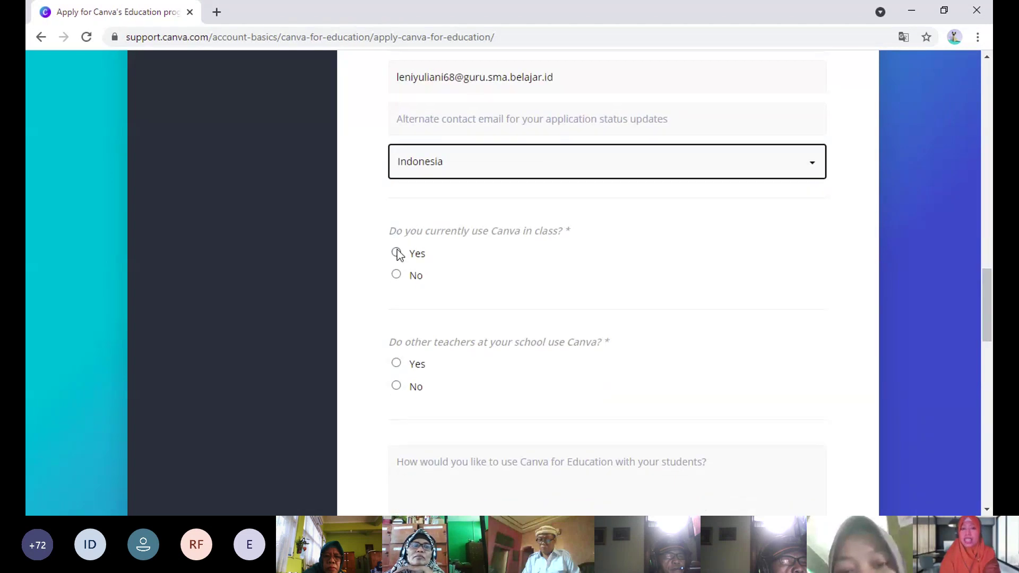
pyautogui.click(396, 252)
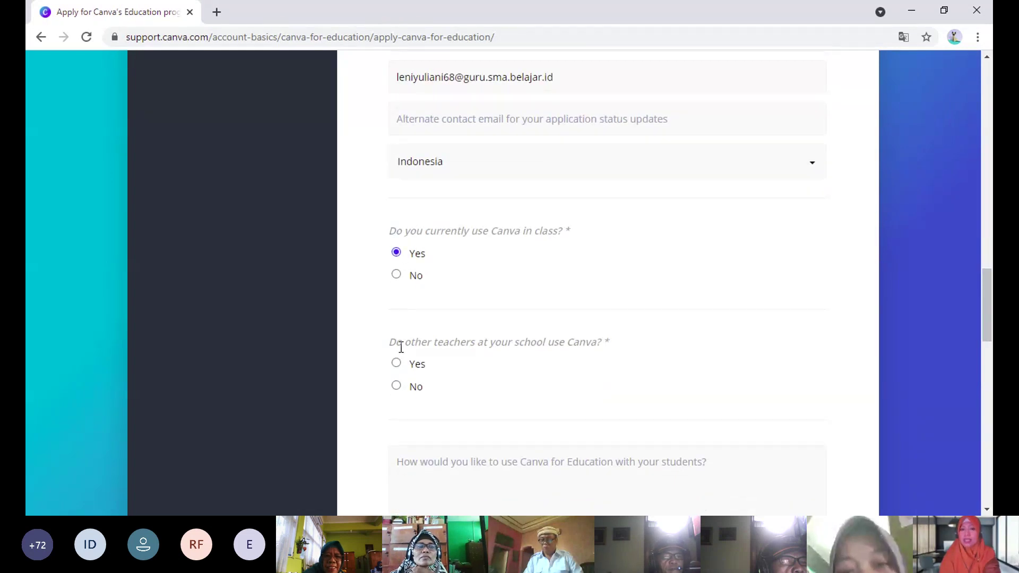
pyautogui.click(396, 363)
# - Upload WhatsApp Image 2021-04-26 at 14.41.24.jpeg from Downloads as proof of teaching
pyautogui.moveTo(992, 306); pyautogui.dragTo(992, 369)
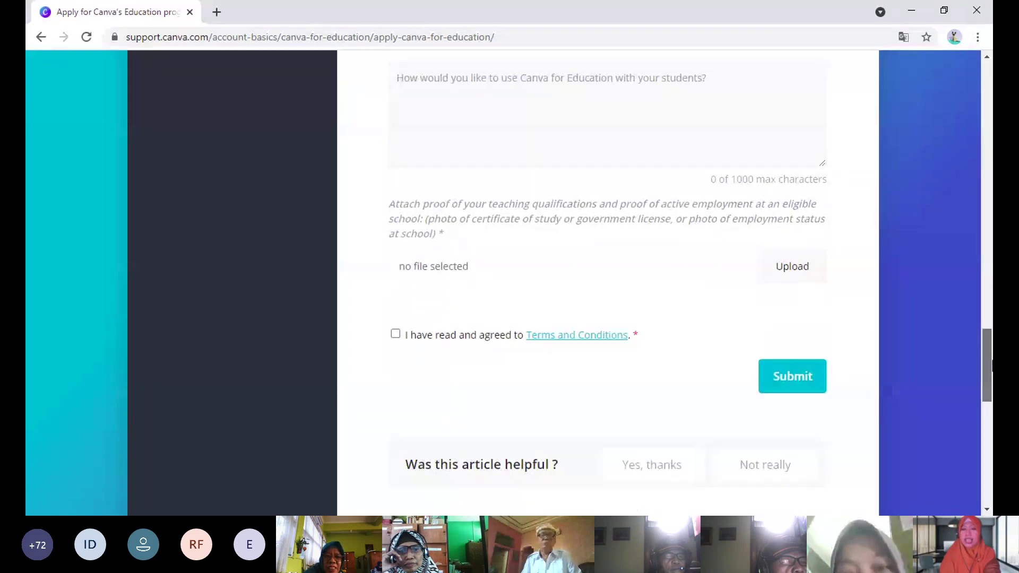
pyautogui.click(792, 264)
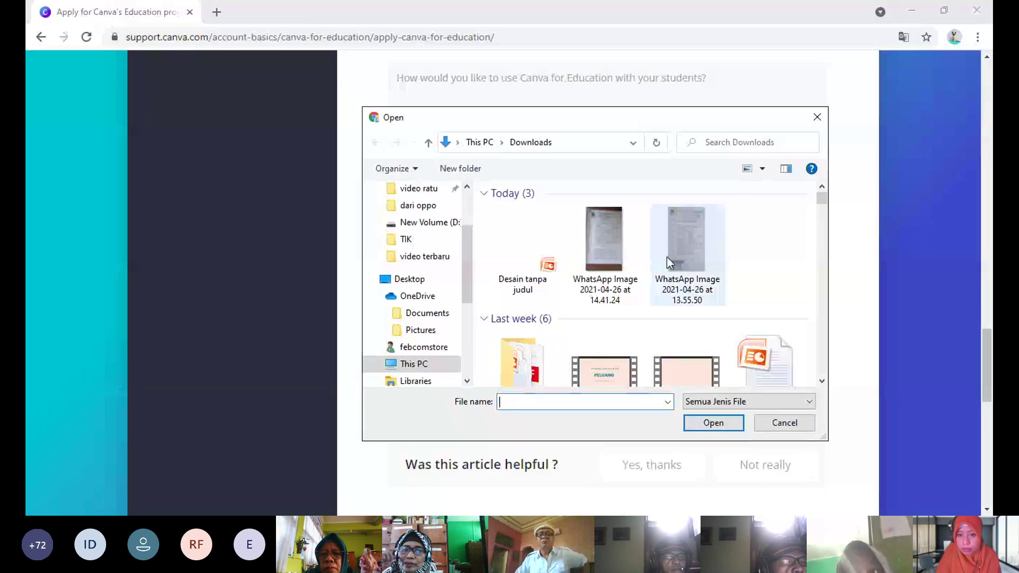
pyautogui.click(609, 244)
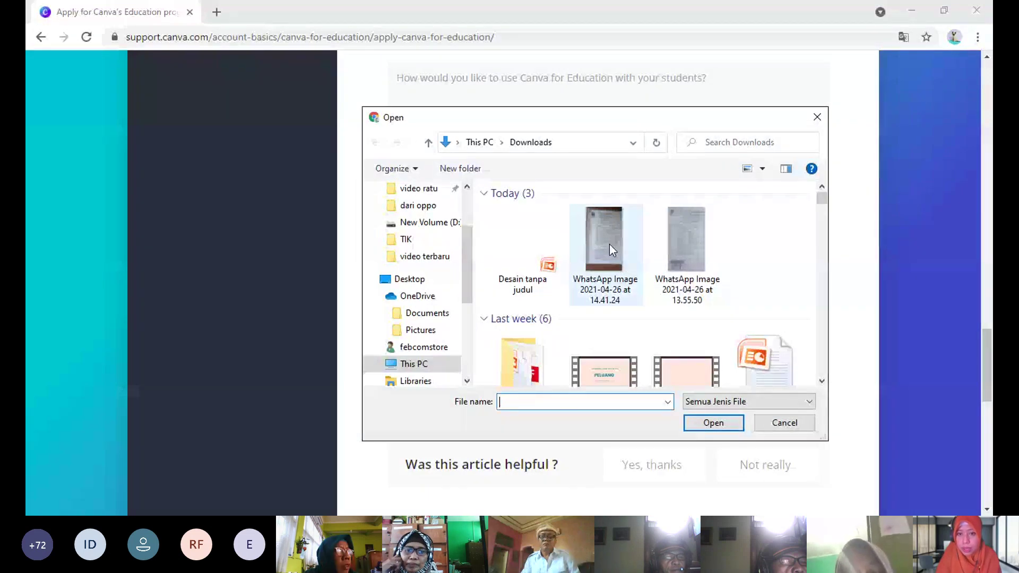
pyautogui.click(610, 245)
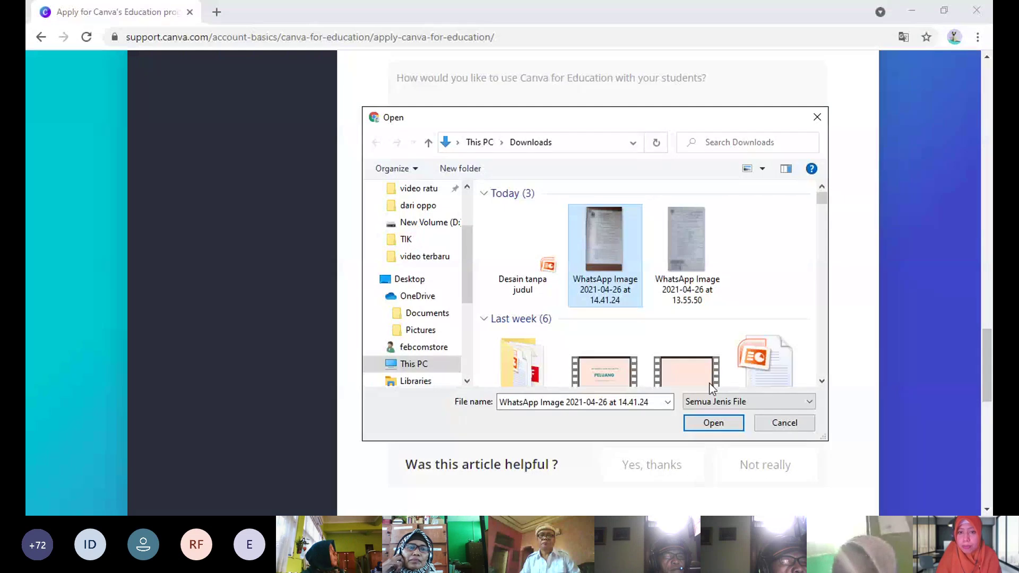
pyautogui.click(708, 423)
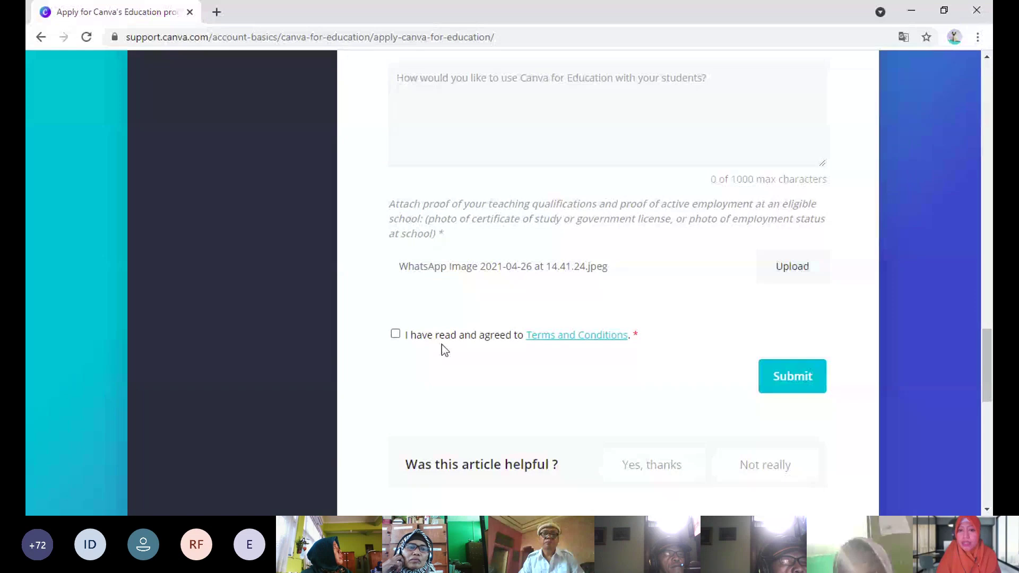
# - Agree to the Terms and Conditions, submit the form, and view the 'Thanks for contacting us' message
pyautogui.click(396, 341)
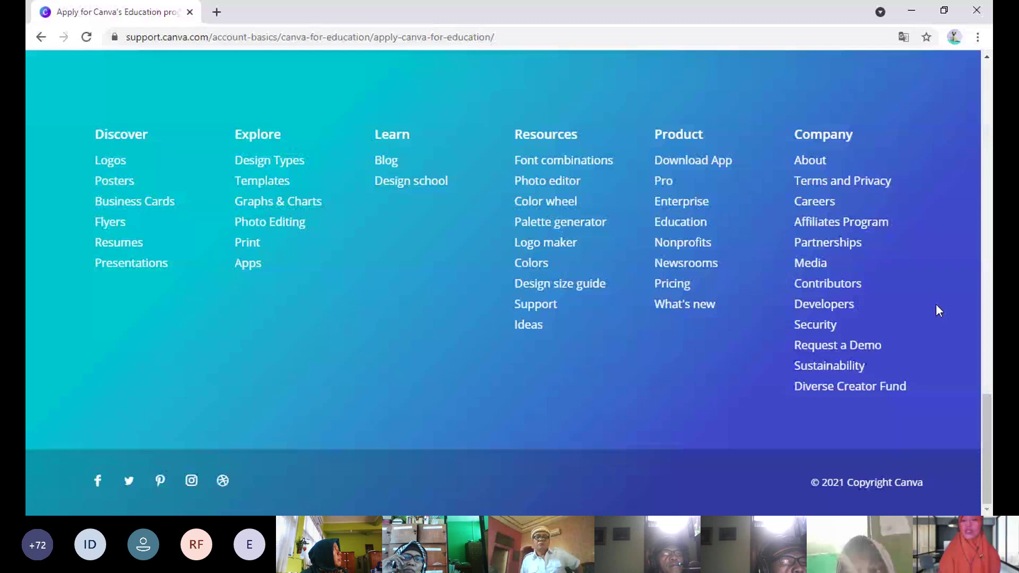
pyautogui.moveTo(987, 415); pyautogui.dragTo(990, 277)
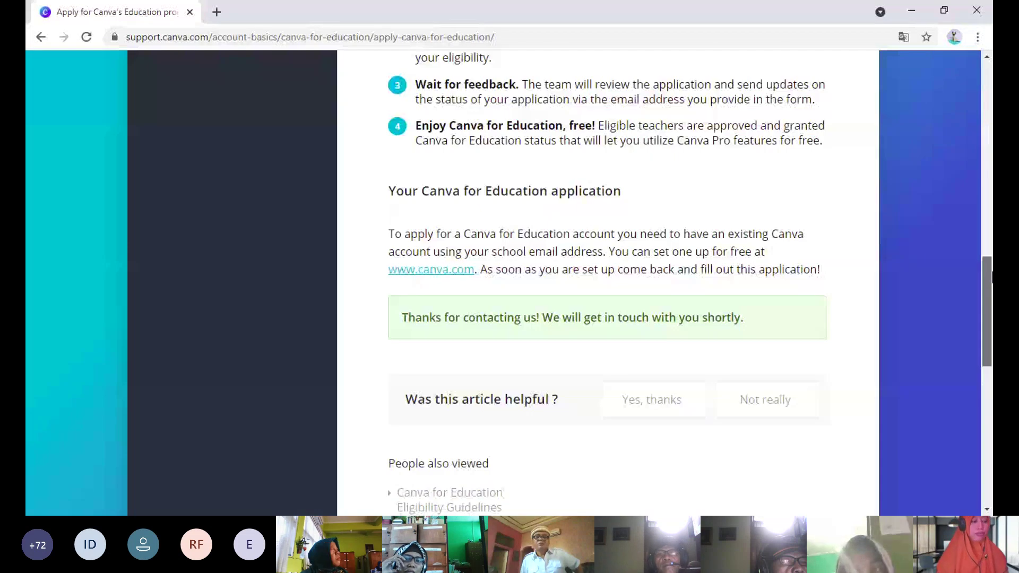
pyautogui.moveTo(991, 276); pyautogui.dragTo(990, 277)
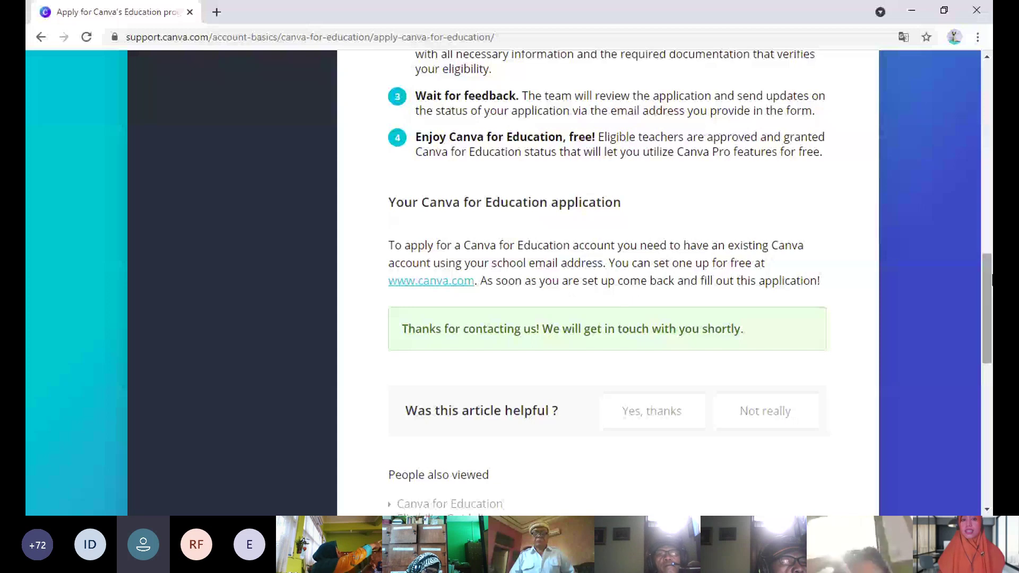
pyautogui.moveTo(991, 279); pyautogui.dragTo(990, 457)
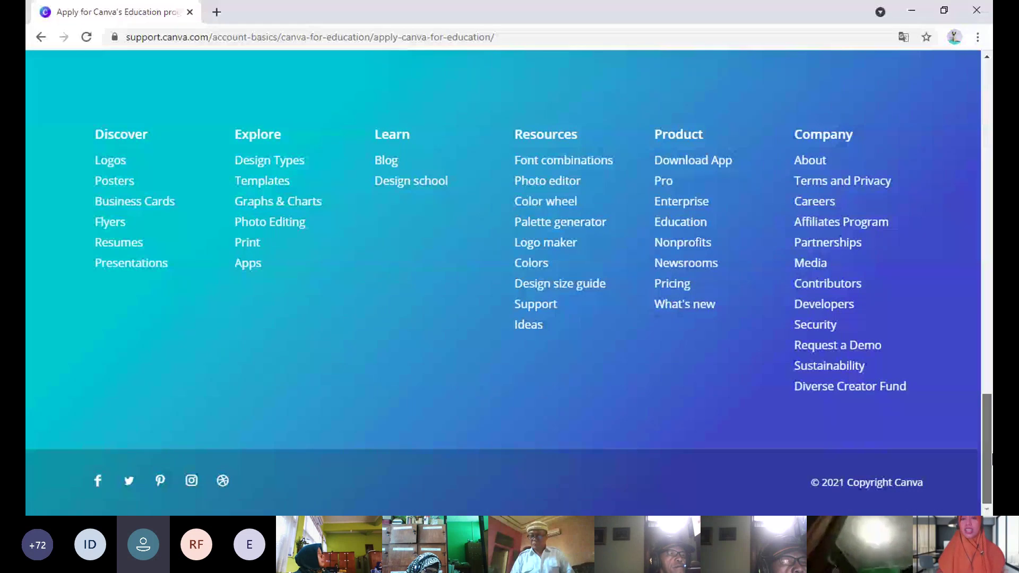
pyautogui.moveTo(991, 454); pyautogui.dragTo(990, 322)
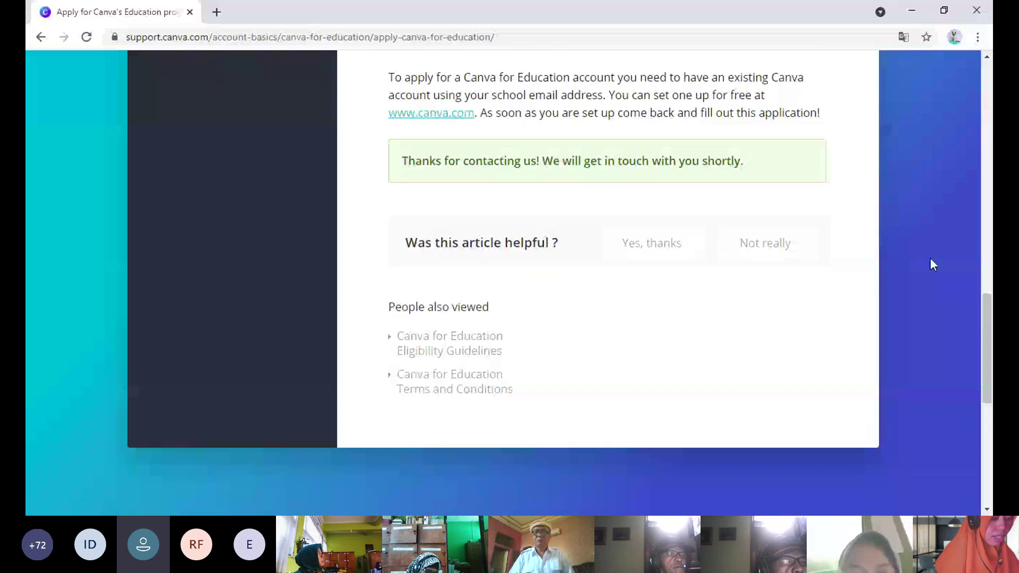